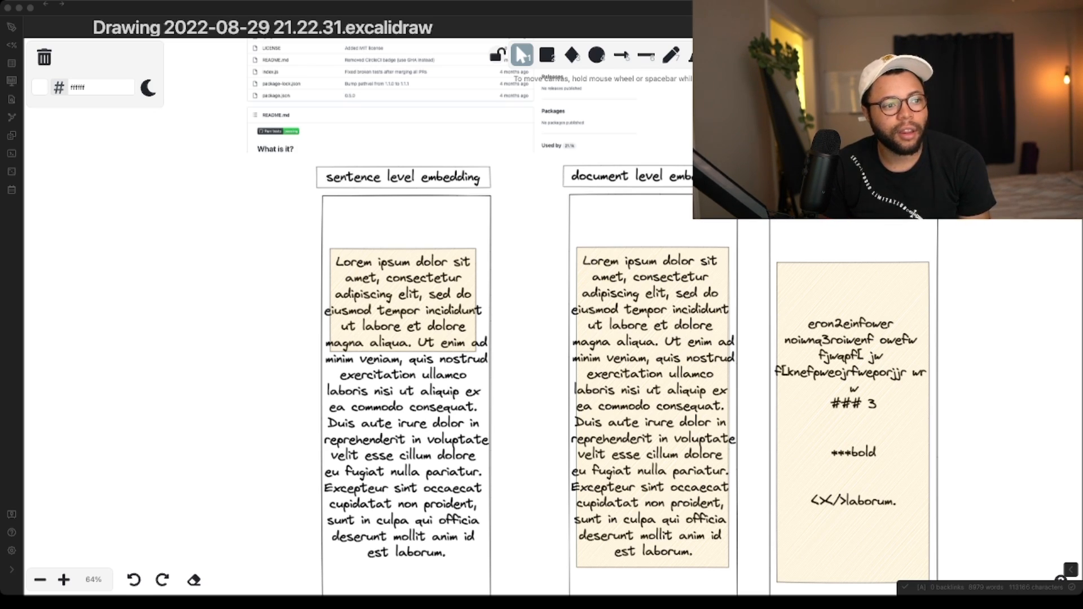
scroll(592, 339, up, 2)
scroll(542, 381, up, 5)
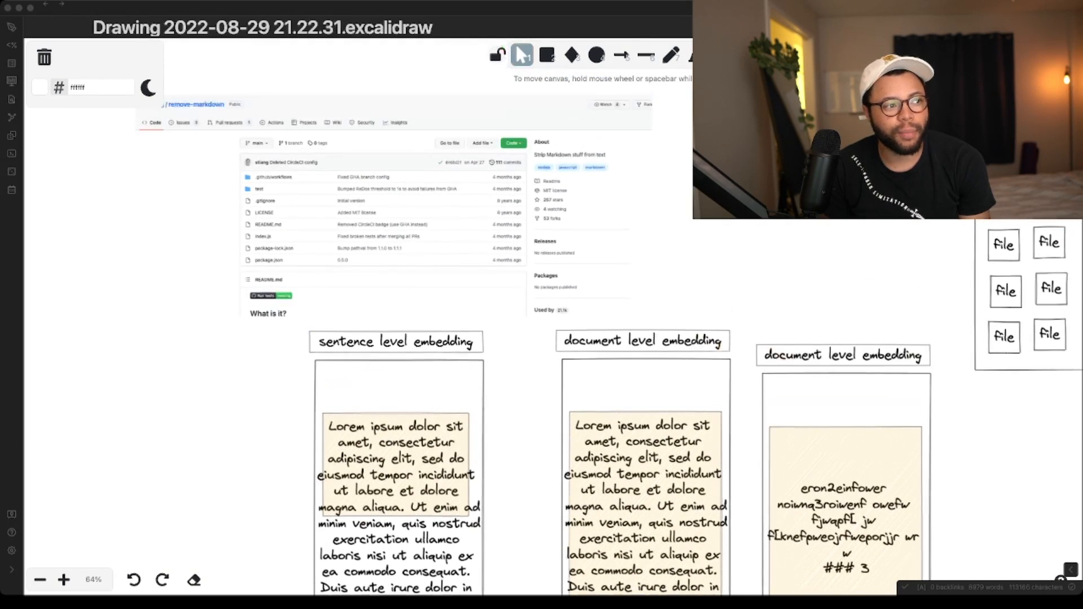
scroll(542, 381, left, 5)
scroll(541, 382, left, 1)
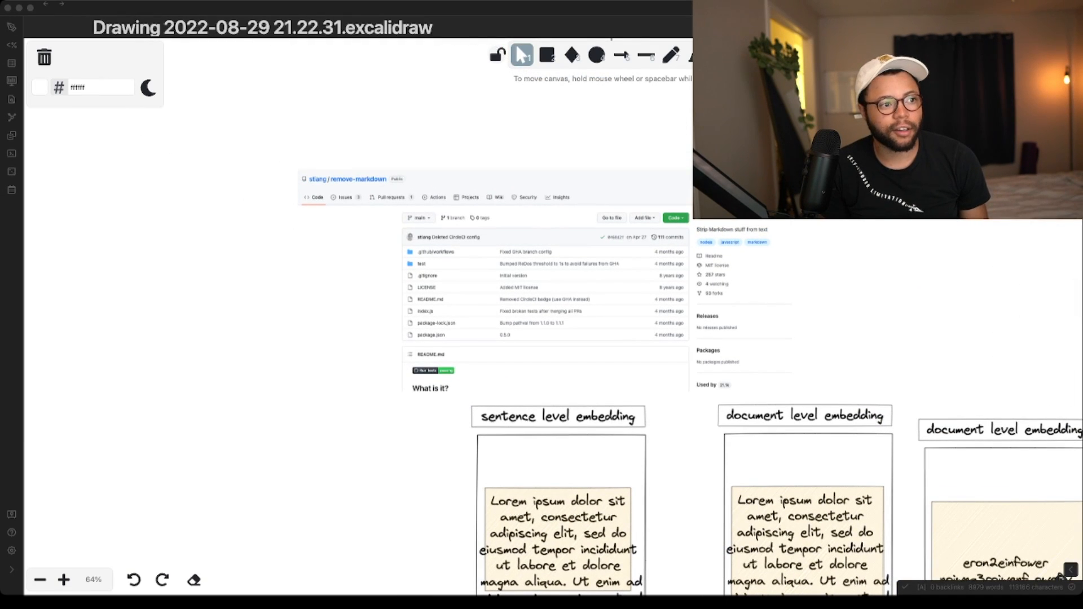
scroll(561, 252, up, 3)
scroll(561, 250, up, 3)
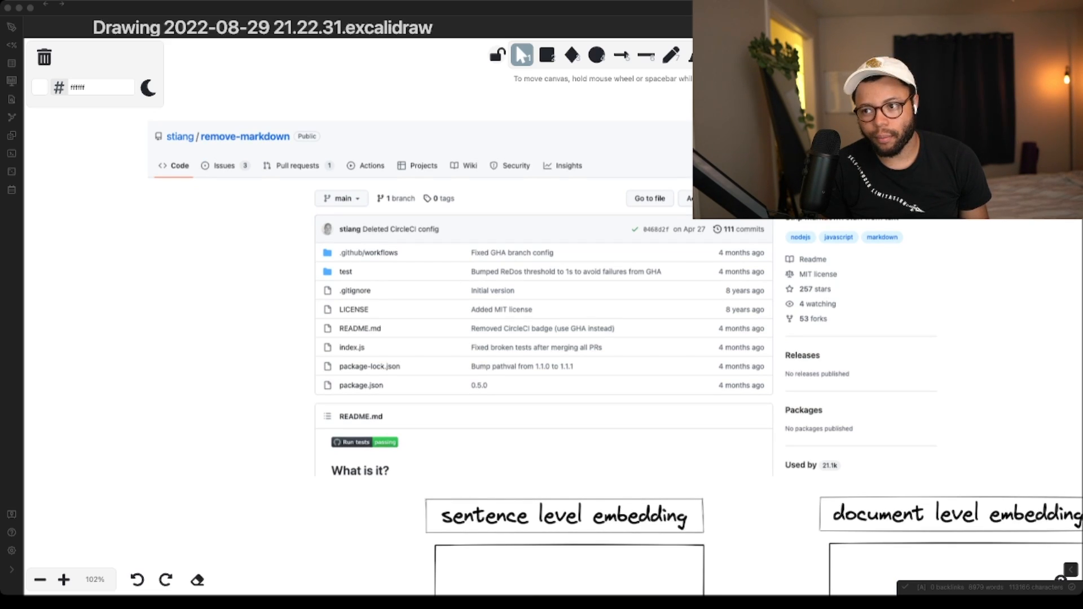
scroll(542, 364, up, 1)
scroll(542, 365, up, 2)
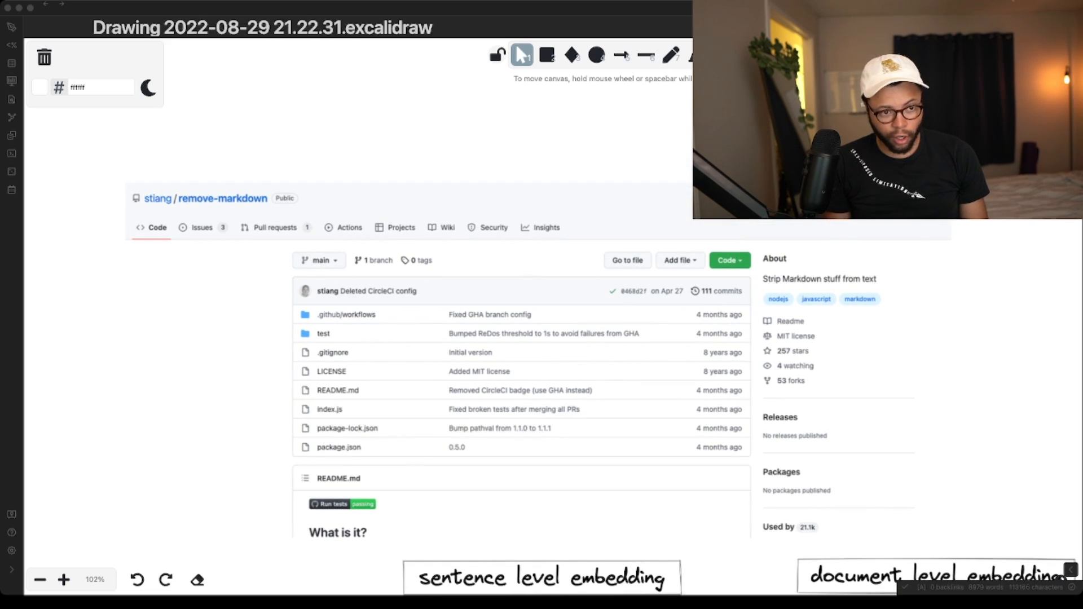
Step: Outline the About heading on the GitHub screenshot with a hand-drawn rectangle
click(539, 361)
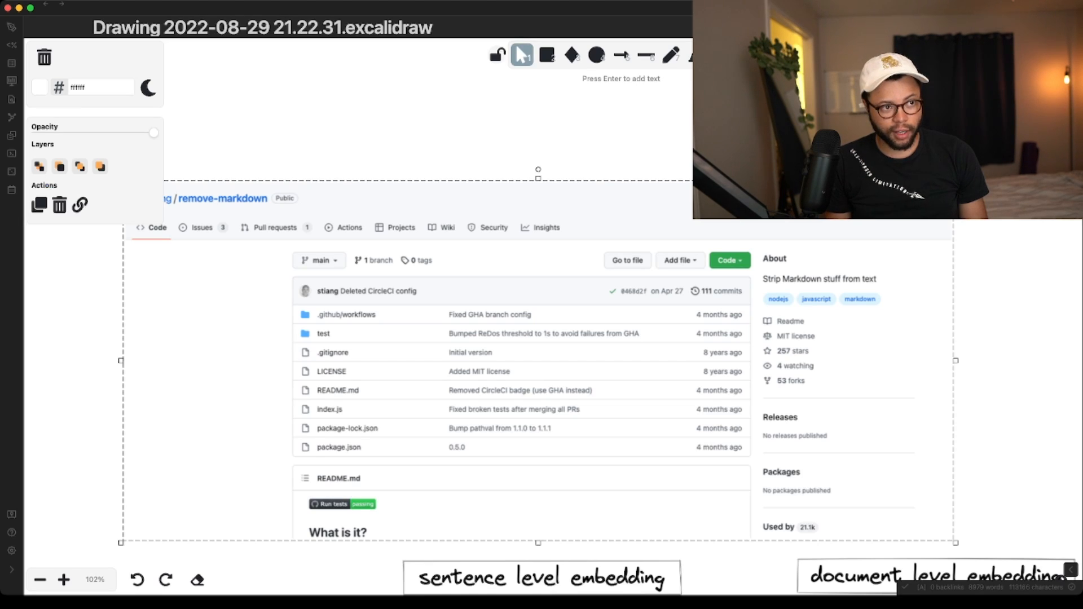
key(r)
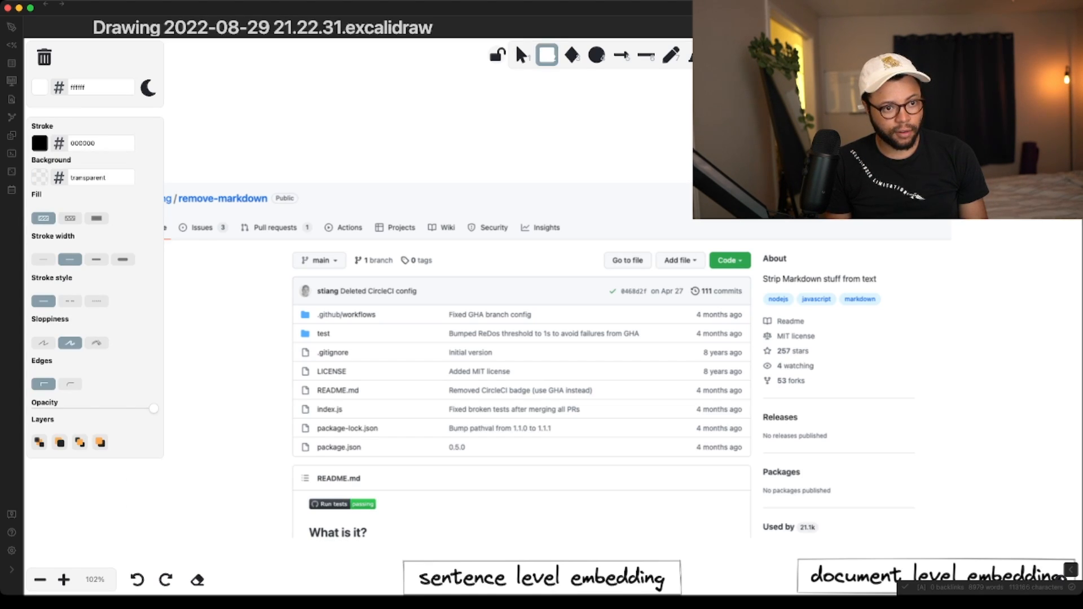
drag(758, 240, 796, 274)
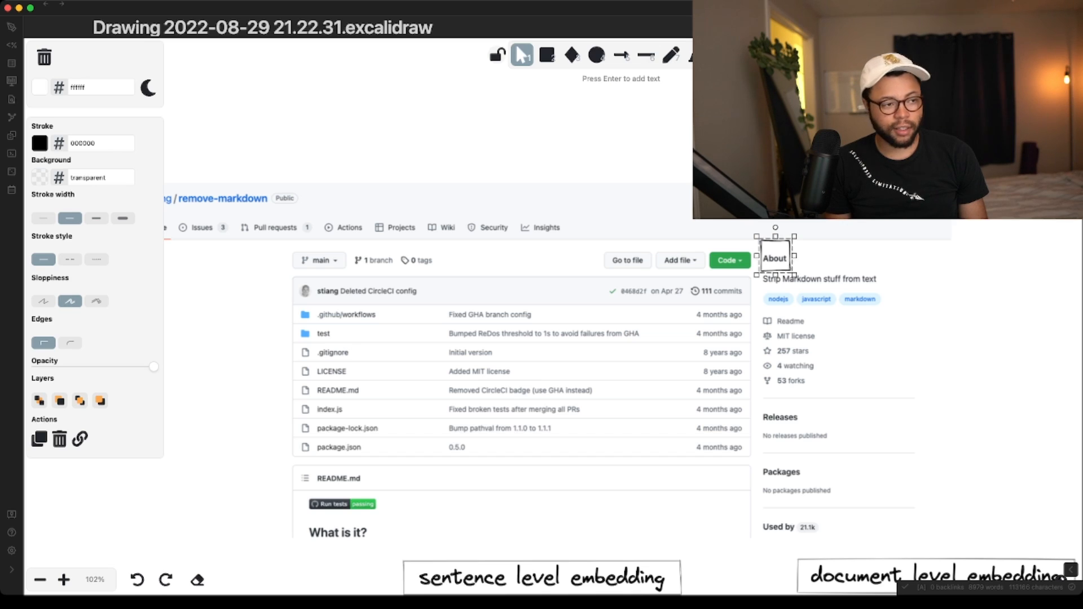
key(Escape)
scroll(542, 381, left, 5)
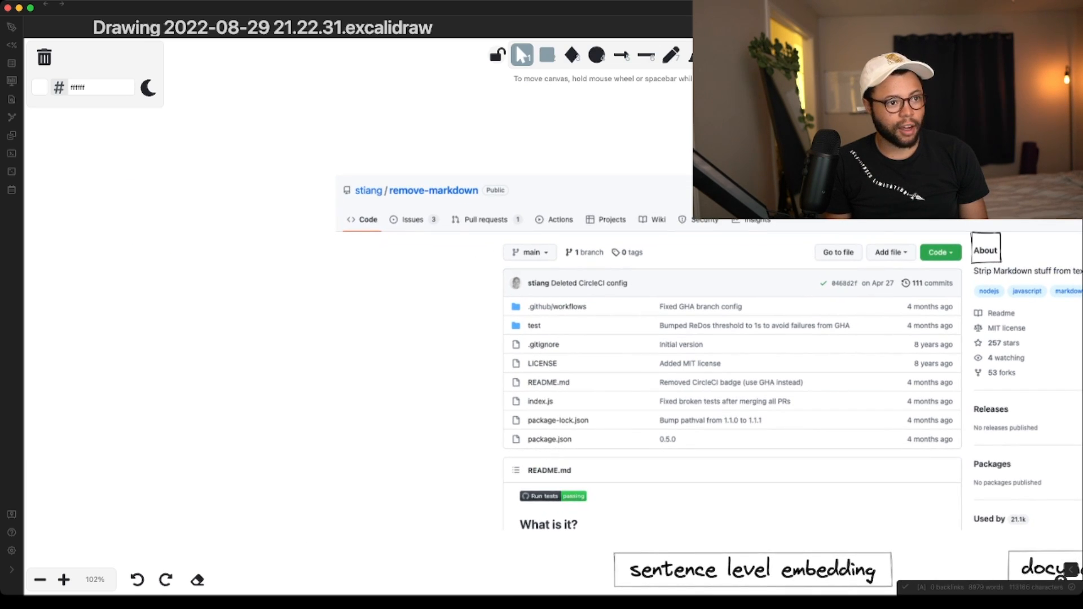
Step: Outline the What is it? heading with a second rectangle and clear the selection
key(r)
drag(517, 508, 593, 538)
click(553, 498)
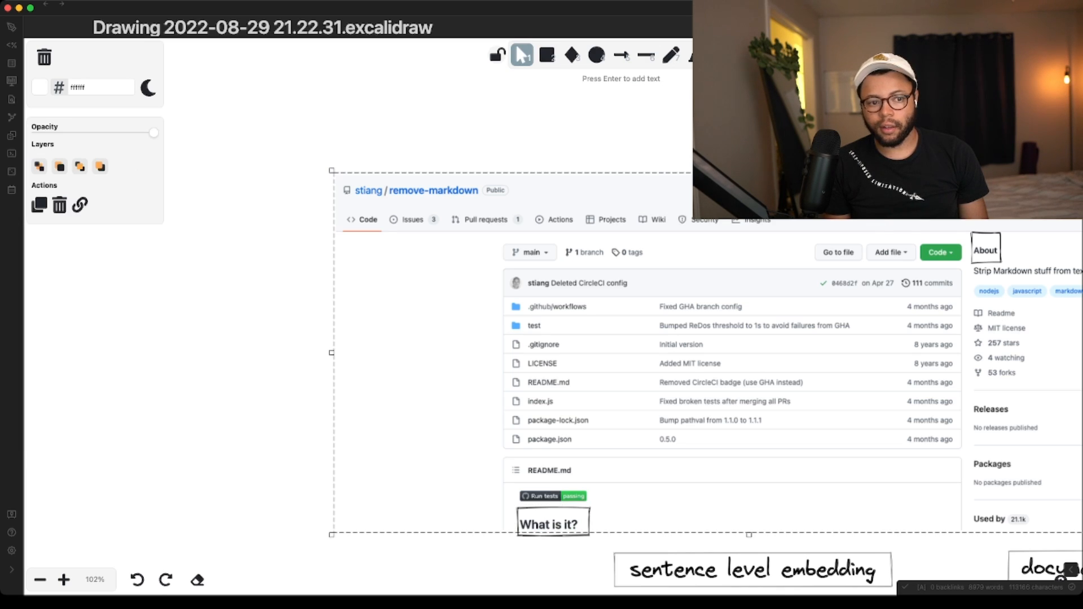
key(Escape)
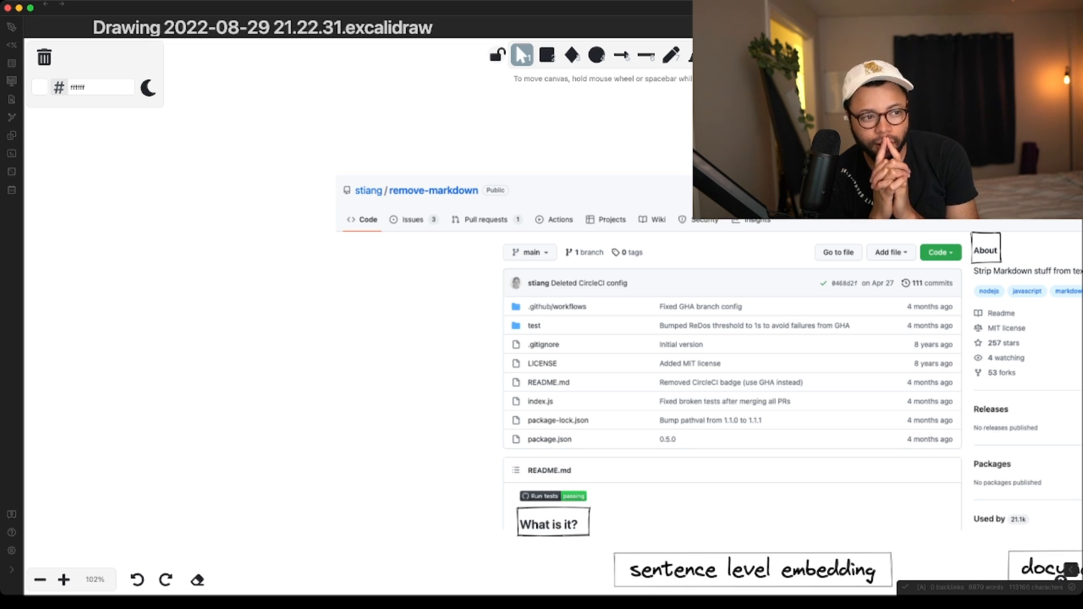
scroll(542, 339, down, 2)
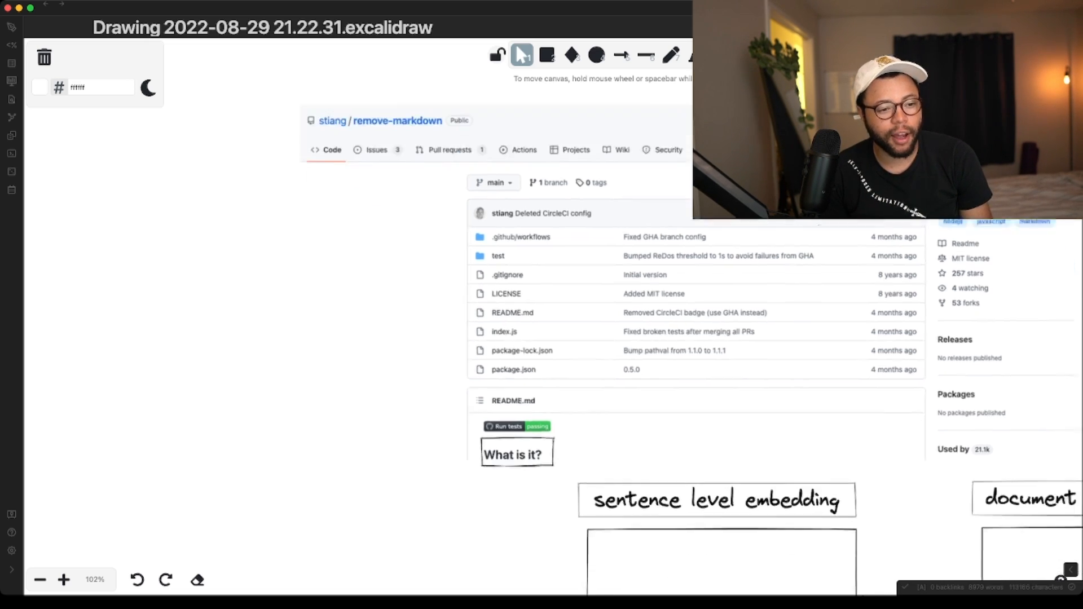
scroll(542, 339, down, 4)
scroll(542, 338, down, 10)
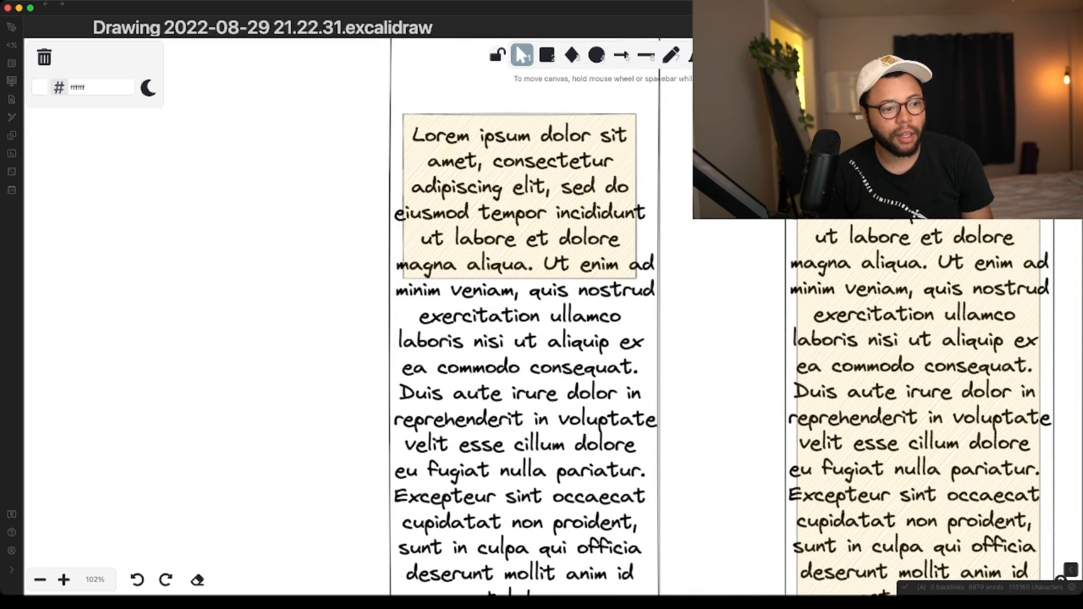
scroll(543, 339, down, 2)
scroll(542, 338, down, 1)
scroll(541, 339, up, 5)
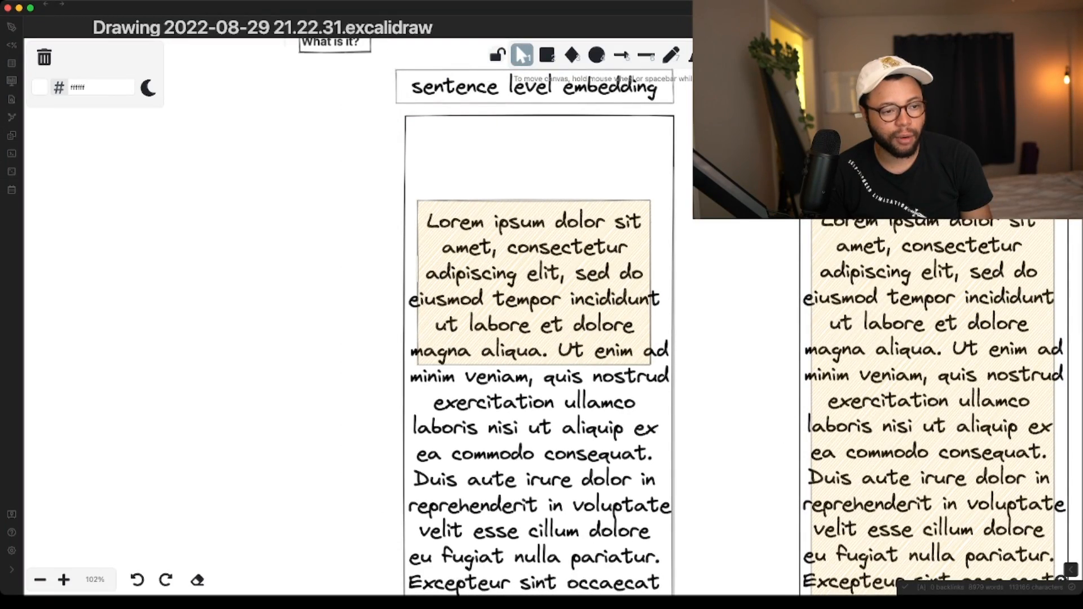
scroll(507, 338, down, 2)
scroll(508, 339, right, 1)
scroll(542, 339, down, 2)
scroll(542, 339, right, 1)
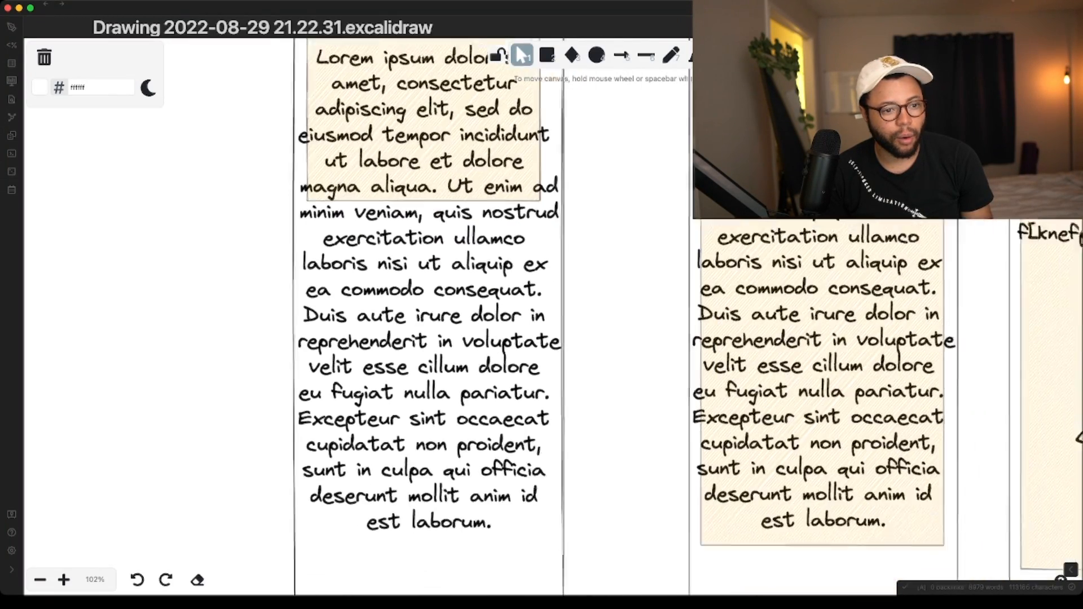
scroll(542, 338, down, 1)
scroll(542, 338, up, 5)
scroll(542, 338, right, 1)
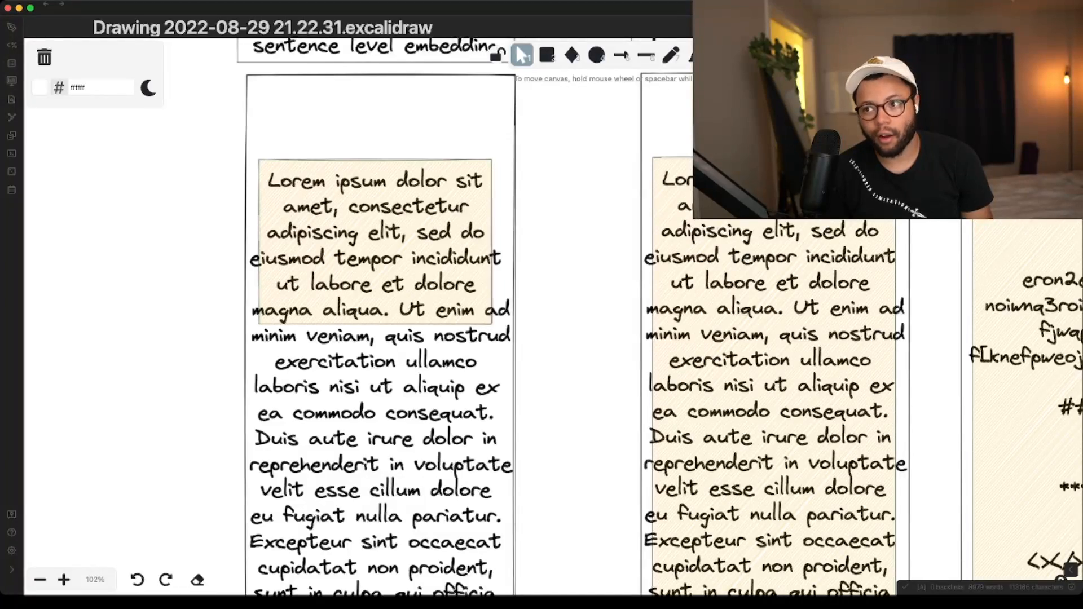
scroll(542, 339, right, 1)
scroll(542, 339, right, 2)
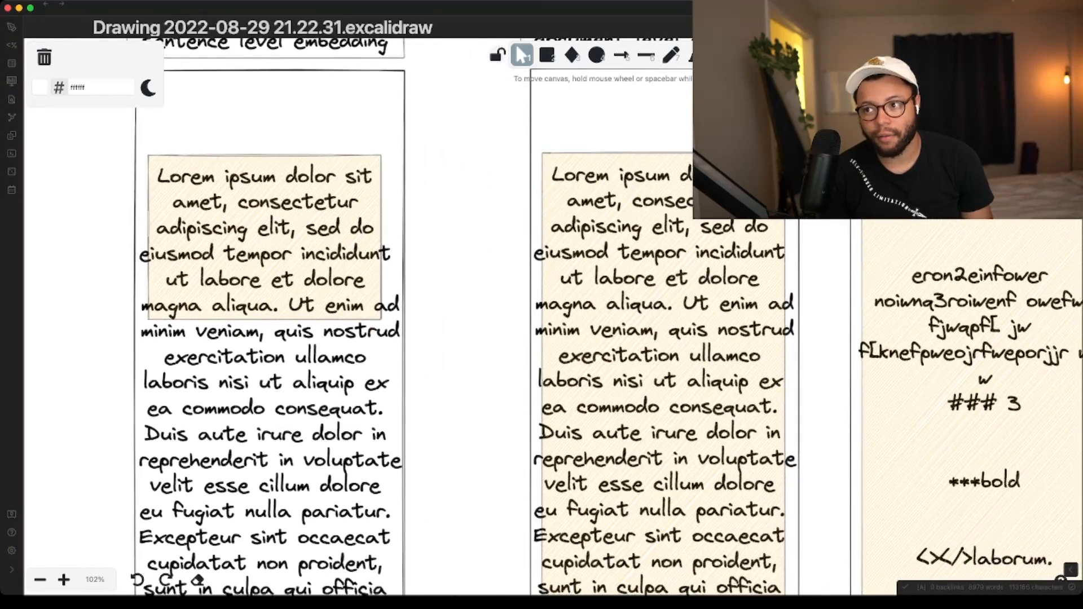
scroll(542, 338, down, 2)
scroll(541, 339, right, 1)
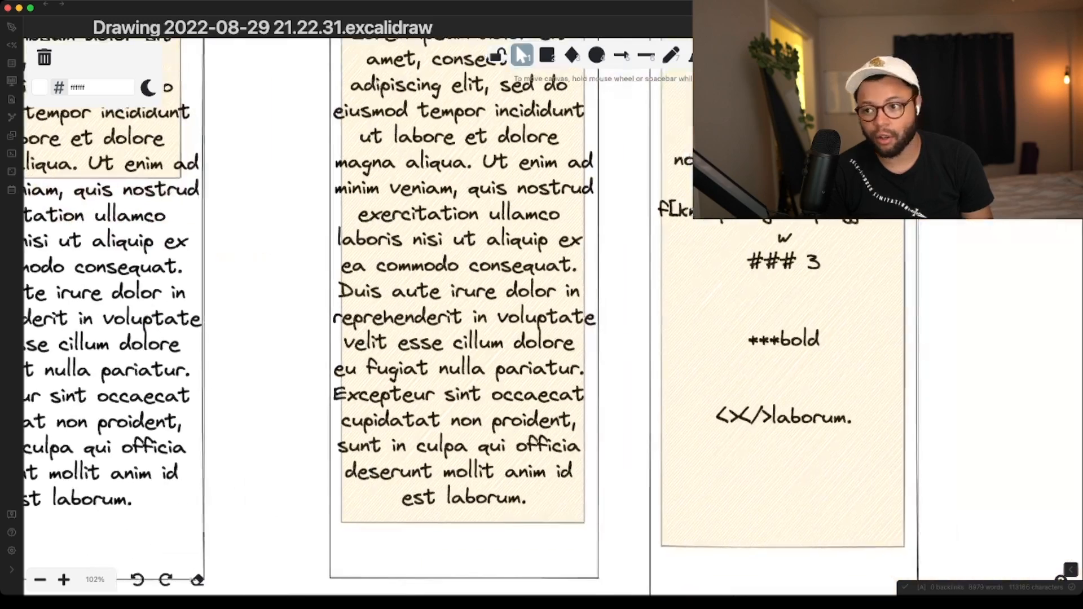
scroll(542, 339, right, 2)
scroll(542, 338, up, 1)
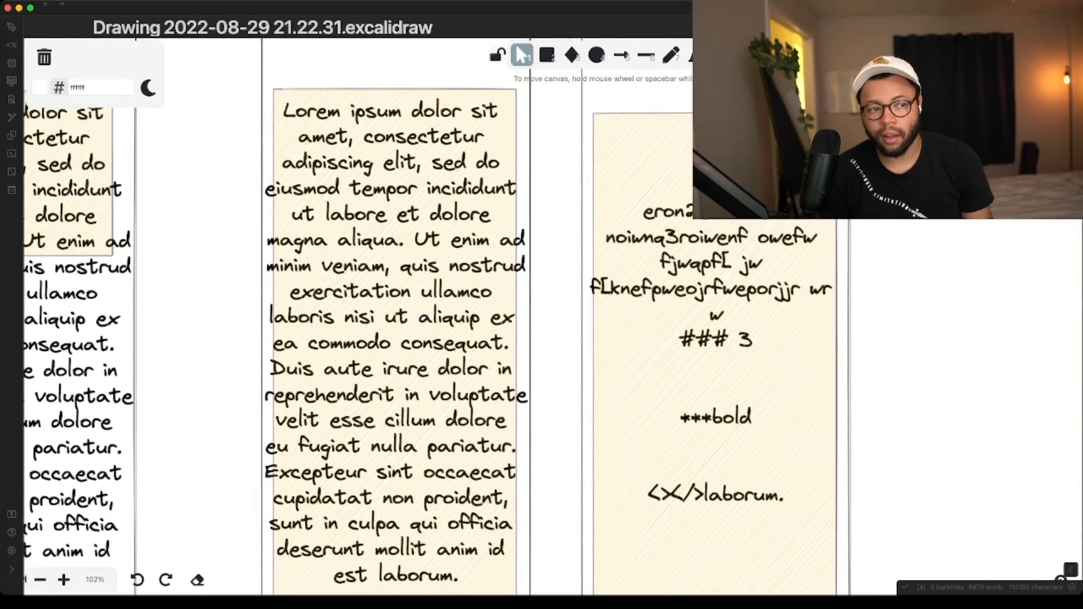
scroll(543, 340, down, 2)
scroll(542, 339, left, 2)
scroll(542, 339, left, 1)
scroll(542, 338, up, 3)
scroll(543, 339, left, 5)
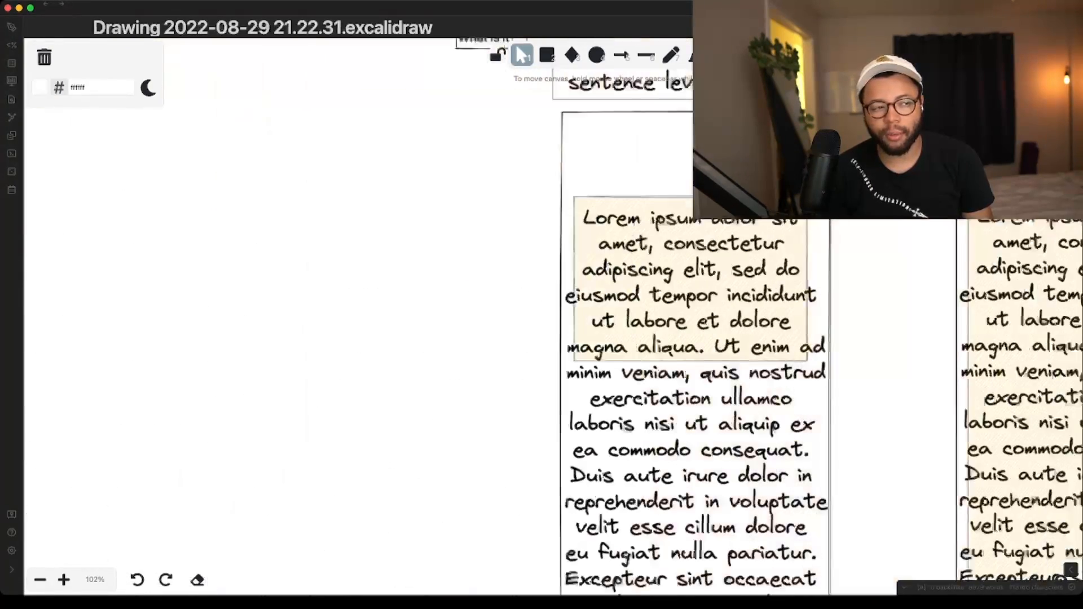
scroll(541, 338, up, 3)
scroll(541, 339, up, 2)
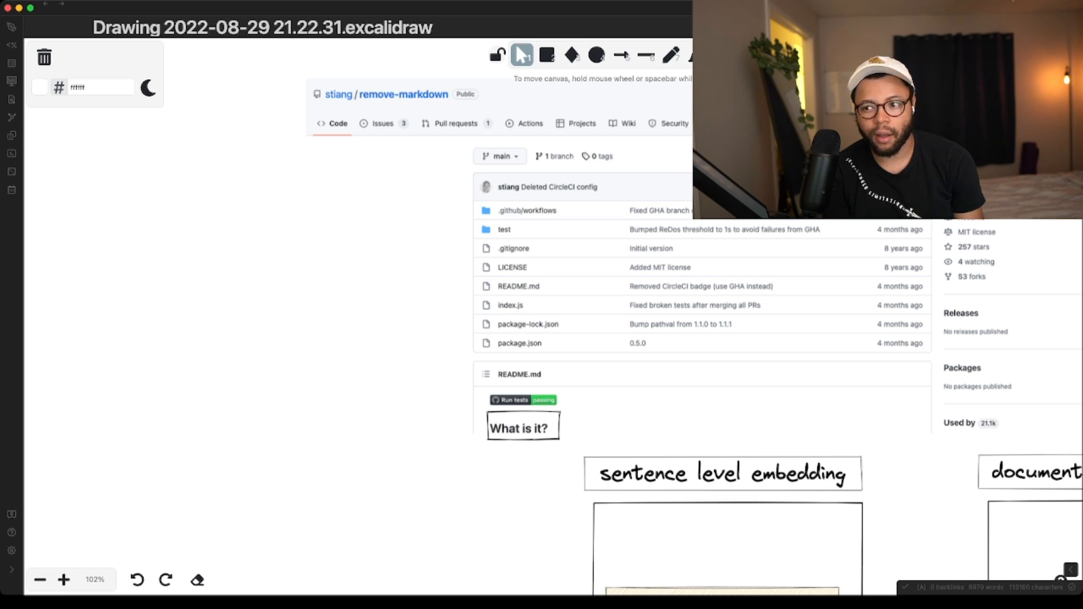
drag(241, 307, 1079, 369)
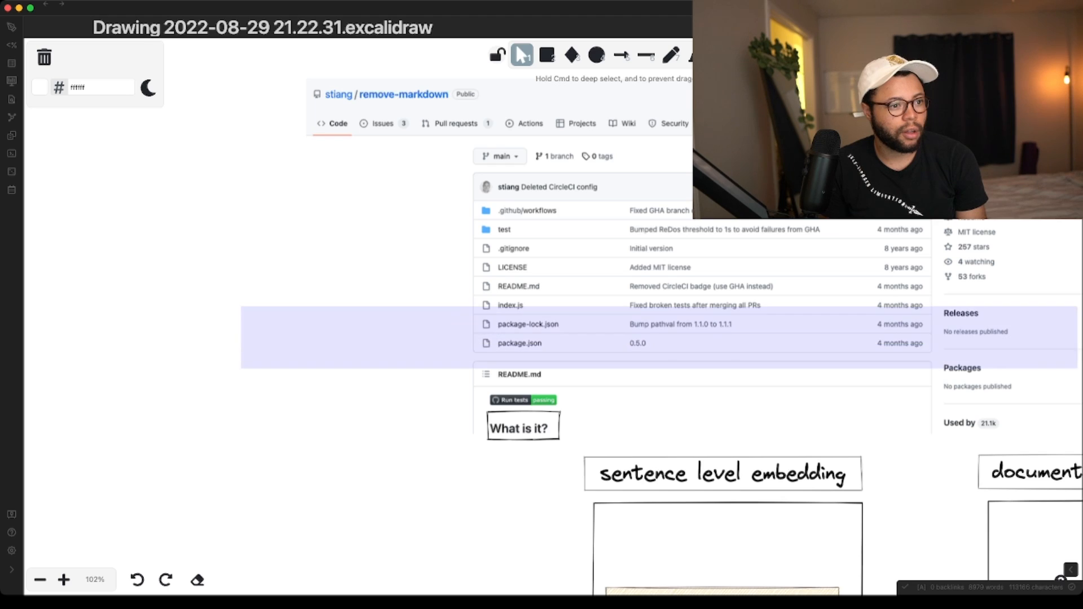
drag(1079, 306, 281, 304)
scroll(281, 303, left, 5)
scroll(282, 303, down, 2)
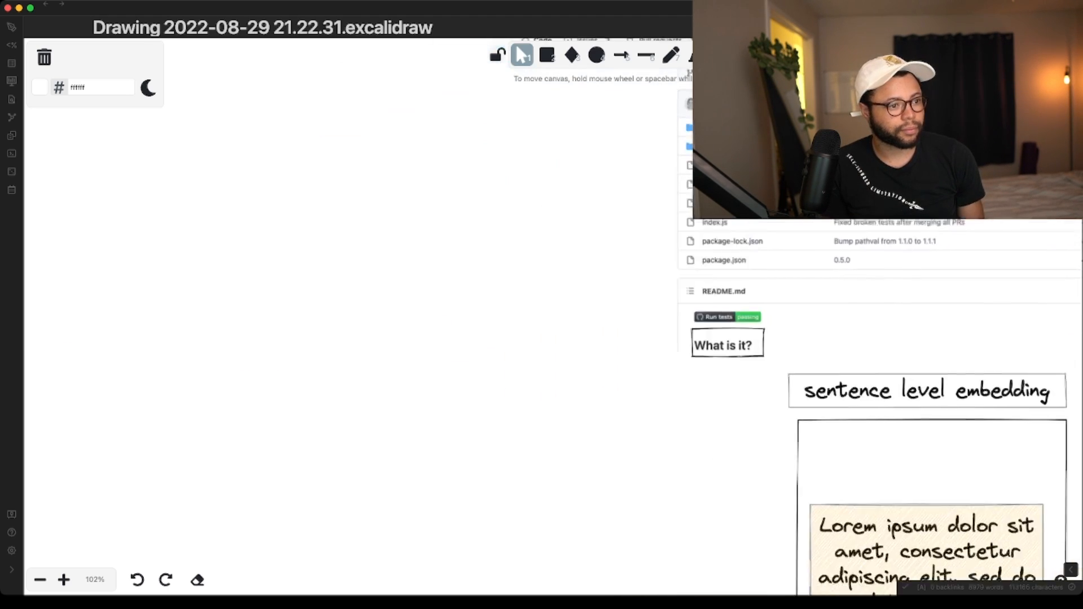
ctrl+scroll(543, 305, down, 1)
ctrl+scroll(542, 305, down, 3)
ctrl+scroll(542, 305, down, 3)
ctrl+scroll(542, 305, down, 3)
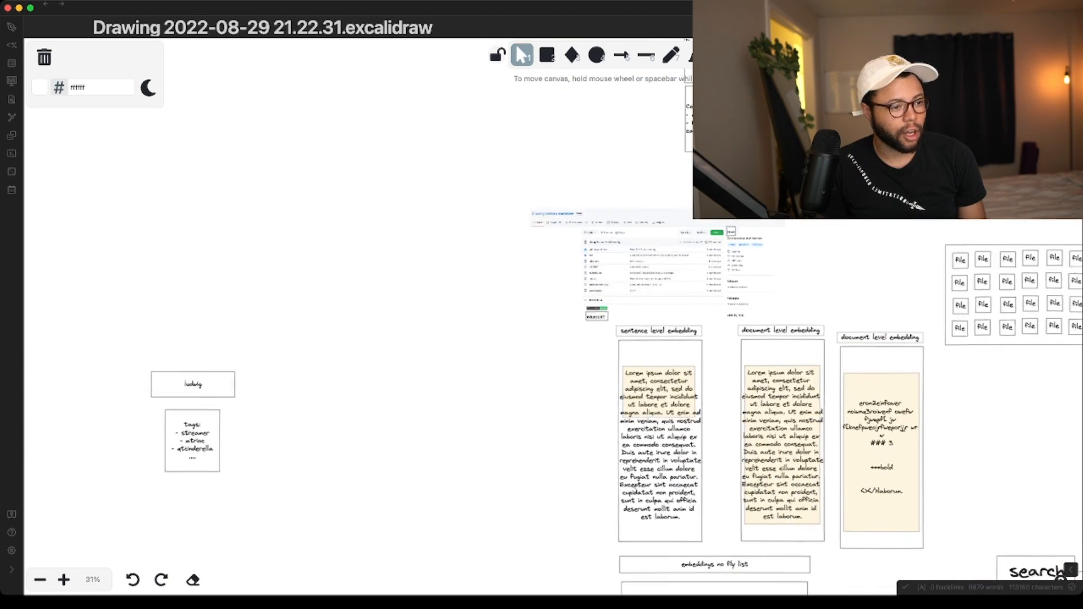
scroll(746, 269, left, 5)
scroll(745, 269, down, 2)
ctrl+scroll(745, 268, up, 4)
scroll(745, 269, up, 2)
scroll(745, 268, left, 1)
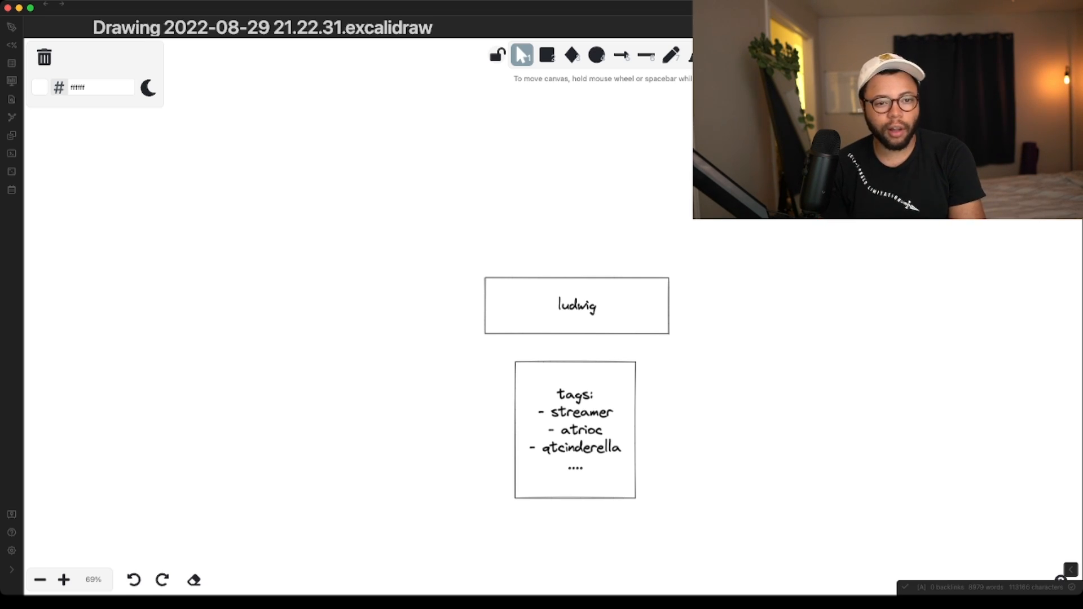
scroll(543, 338, right, 10)
scroll(542, 338, up, 5)
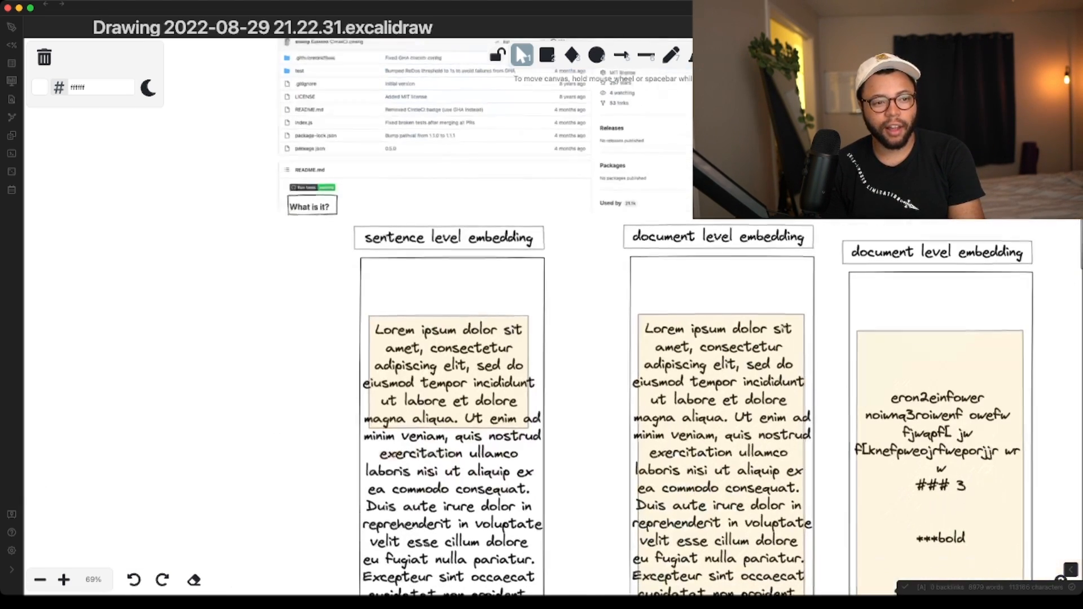
scroll(542, 339, up, 6)
scroll(542, 339, left, 2)
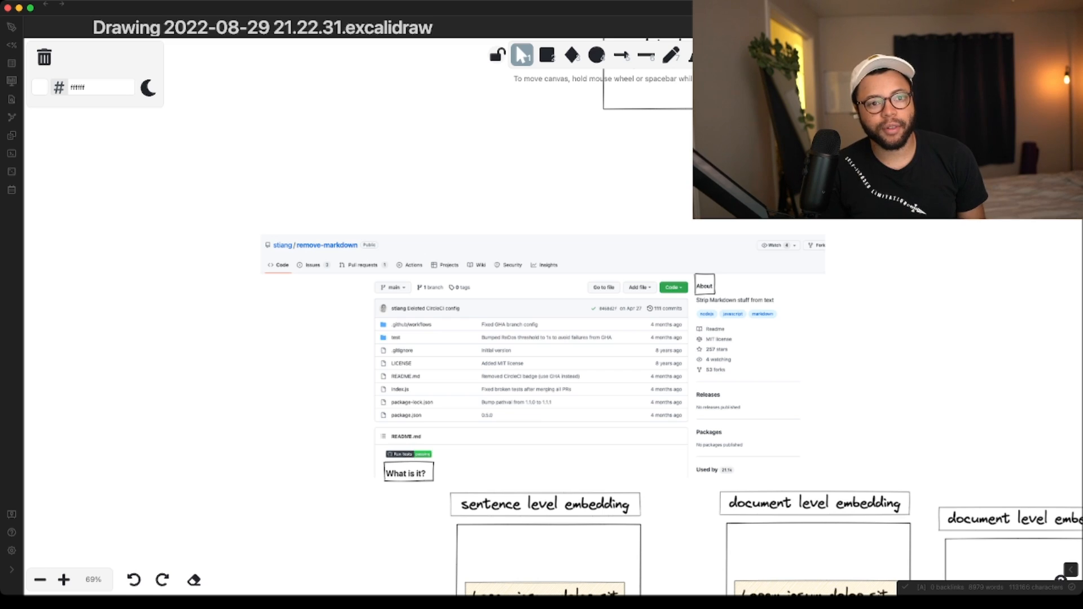
scroll(701, 314, up, 3)
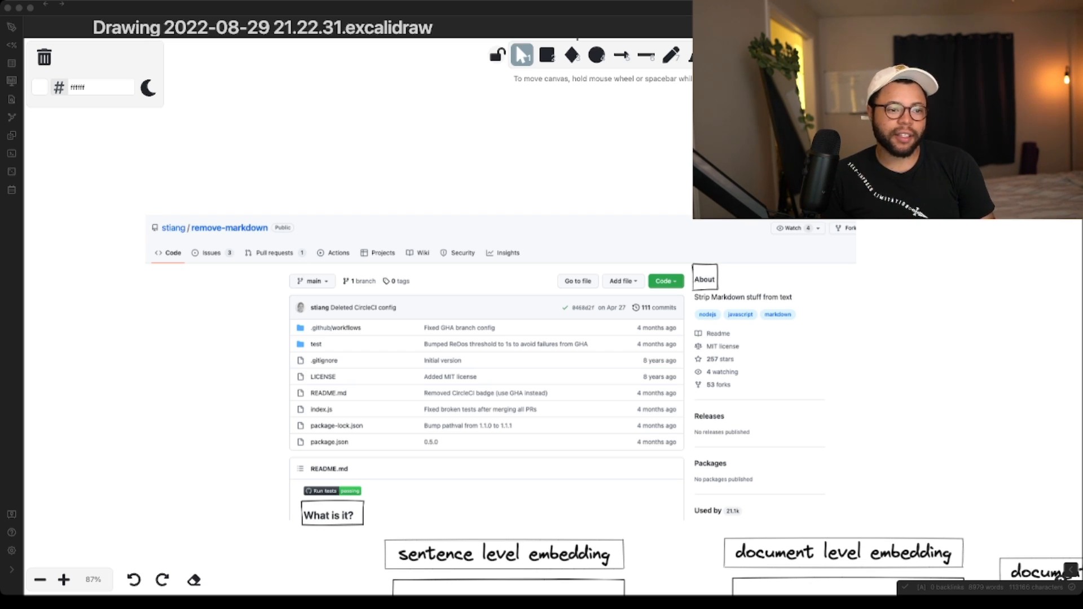
scroll(613, 384, down, 2)
scroll(542, 339, down, 5)
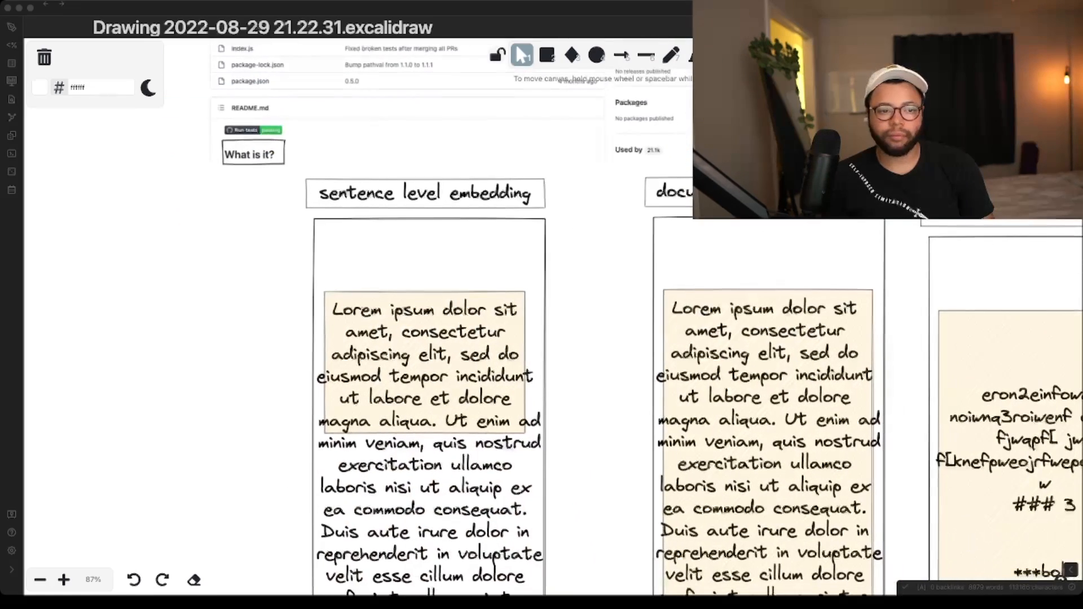
scroll(542, 339, down, 3)
scroll(542, 339, up, 1)
scroll(542, 338, right, 1)
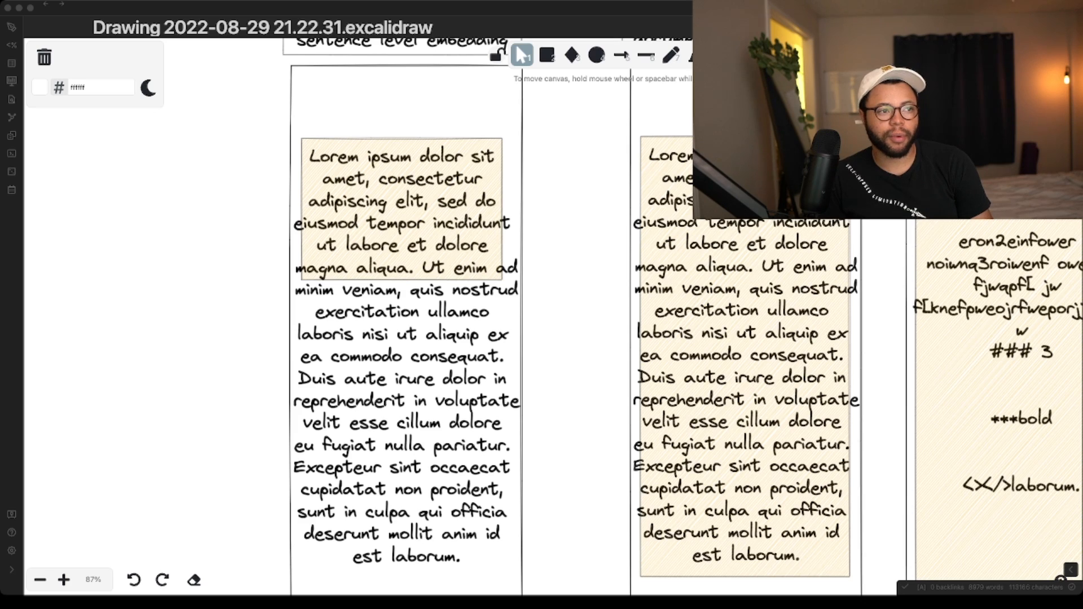
scroll(541, 338, up, 5)
scroll(542, 339, up, 2)
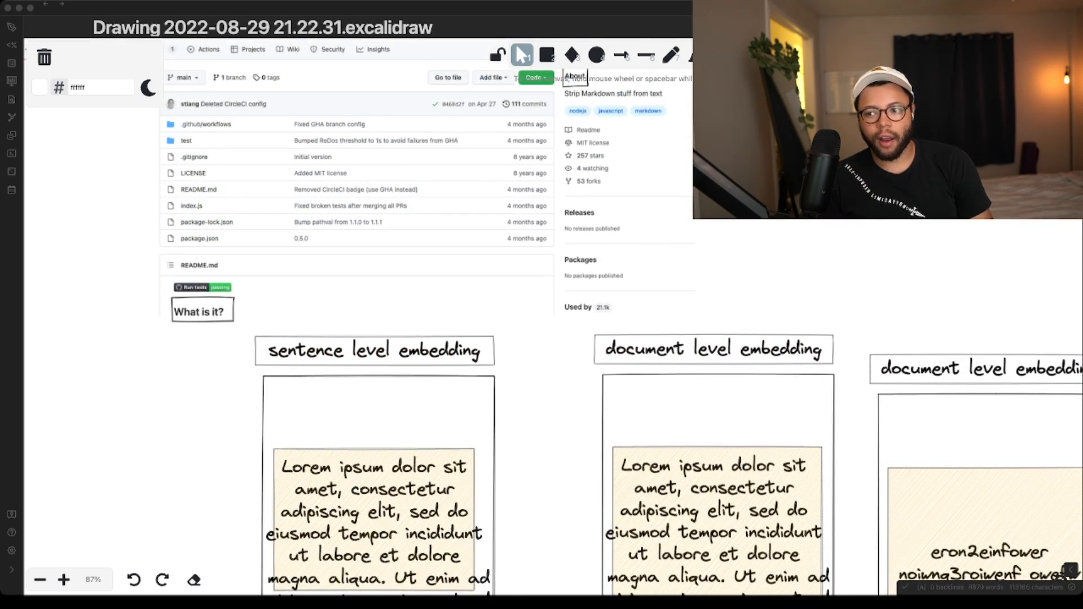
scroll(543, 339, down, 2)
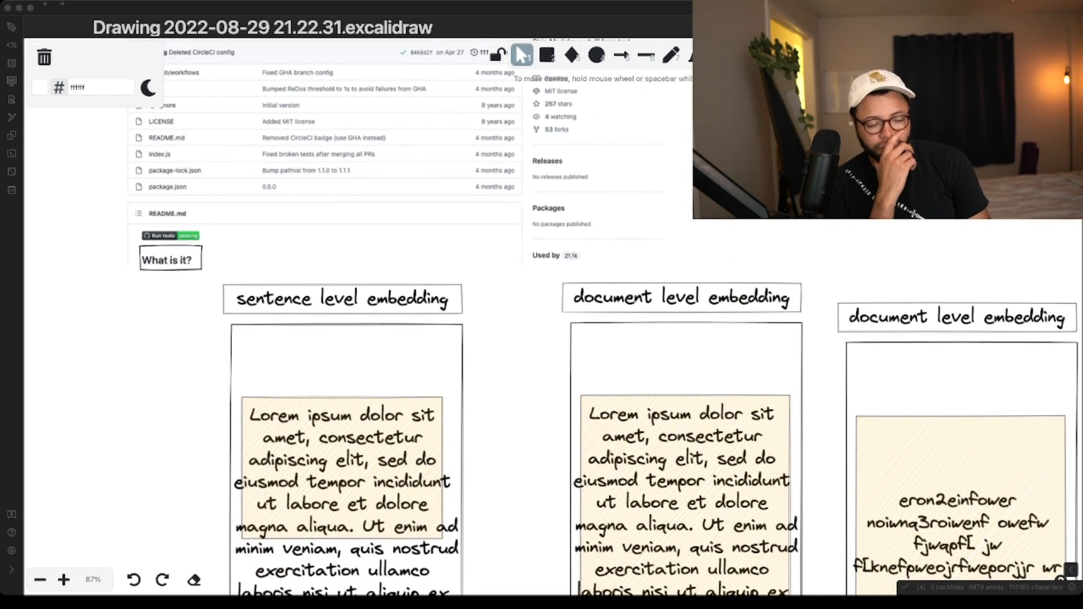